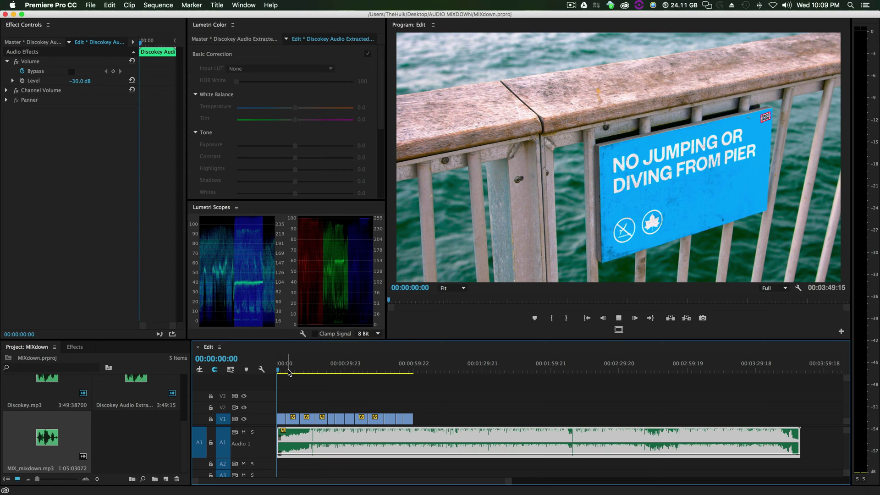
- Play the sequence, then split the song where the video ends and delete the leftover tail
key("space")
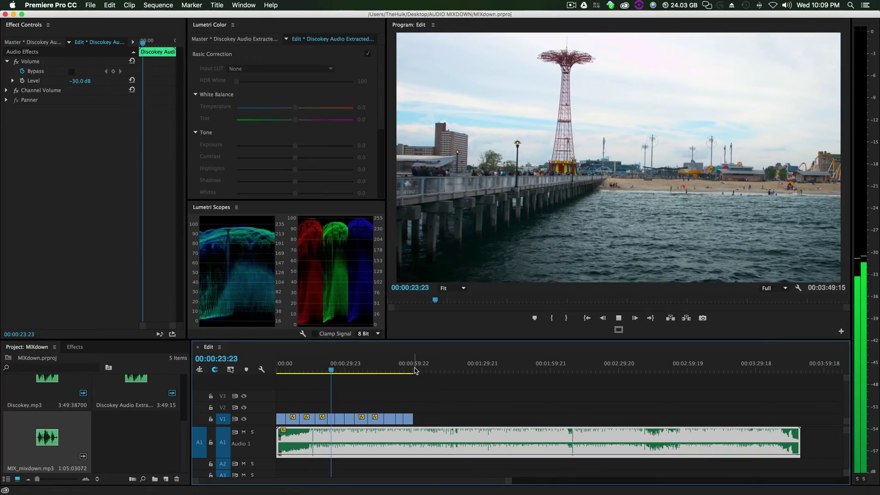
key("space")
left_click(413, 437)
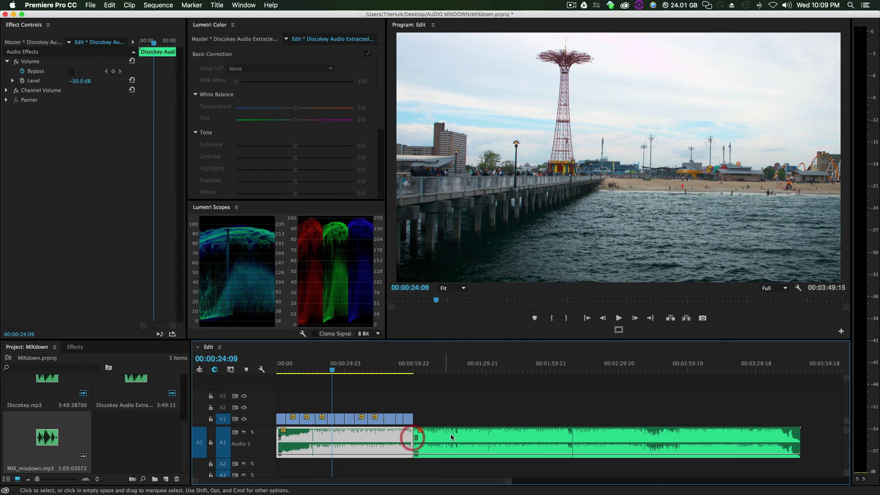
left_click(450, 436)
key("Delete")
- Add a default fade at the song's end and play the ending from about 00:00:55
right_click(414, 435)
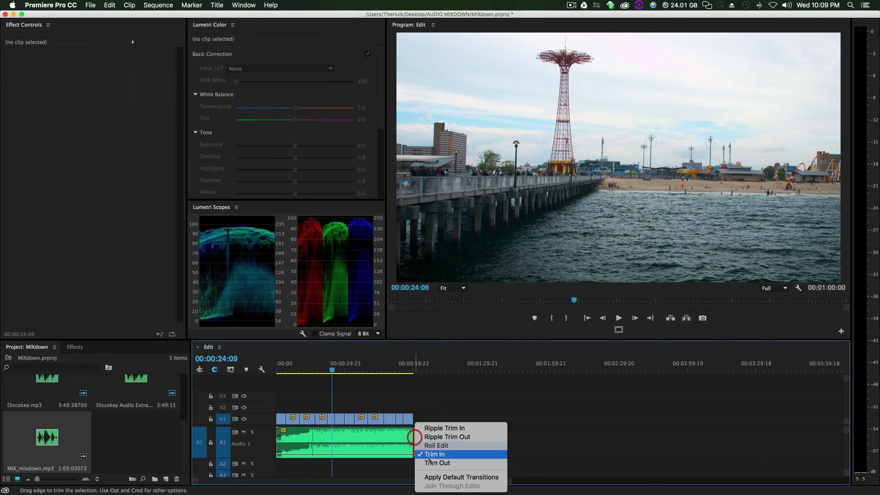
left_click(443, 479)
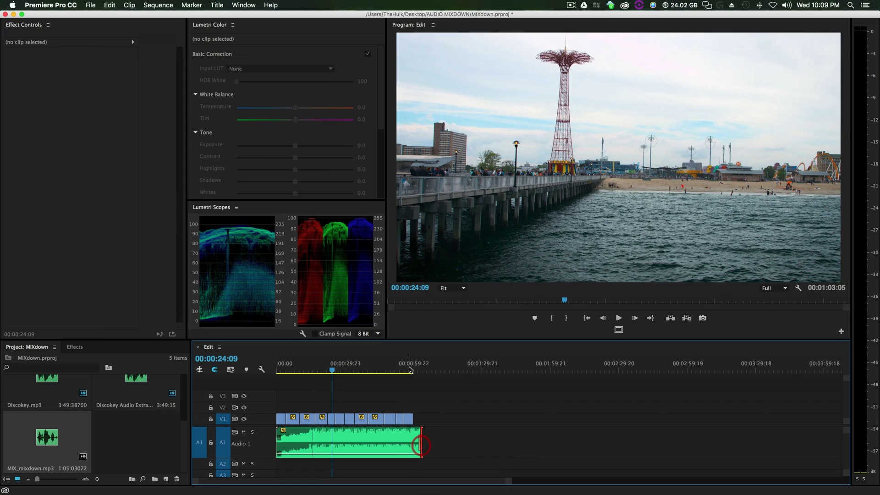
left_click(403, 370)
key("space")
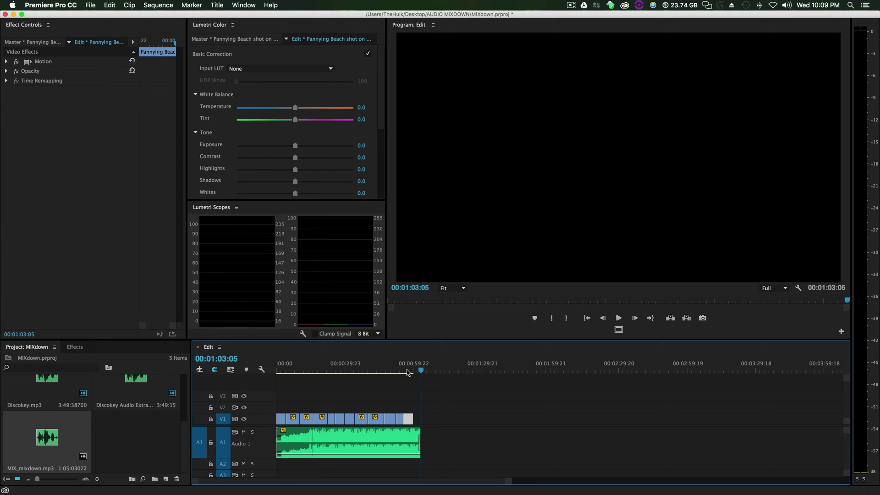
- Undo the fade and the trim so the song runs full length again
key("space")
key("super+z")
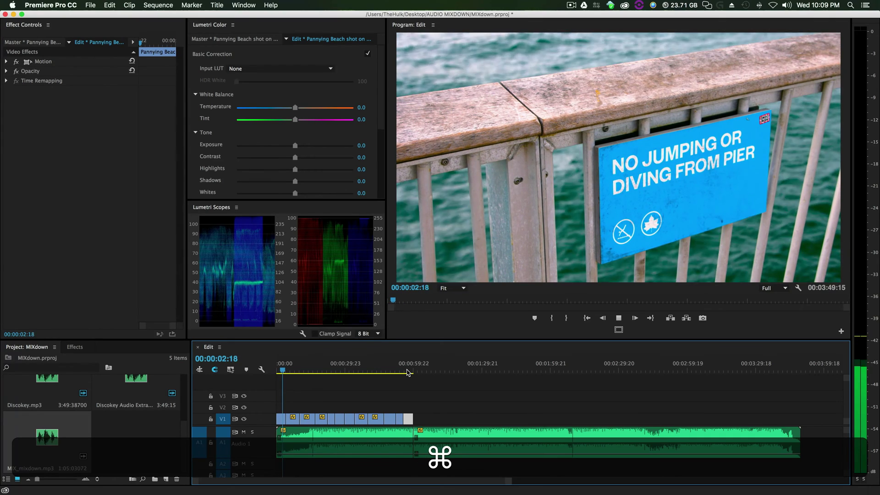
key("super+z")
key("space")
- Select the song clip on A1 and scrub the playhead to 00:01:24:11
left_click(466, 367)
left_click(564, 366)
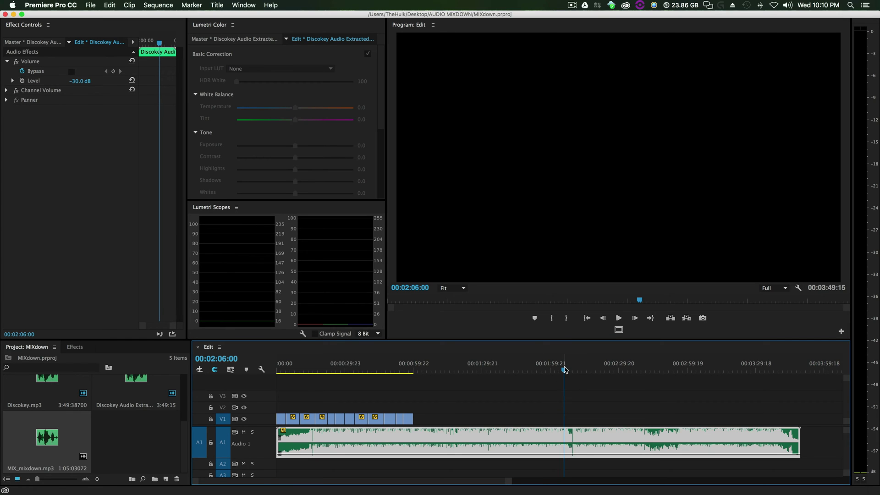
left_click(351, 384)
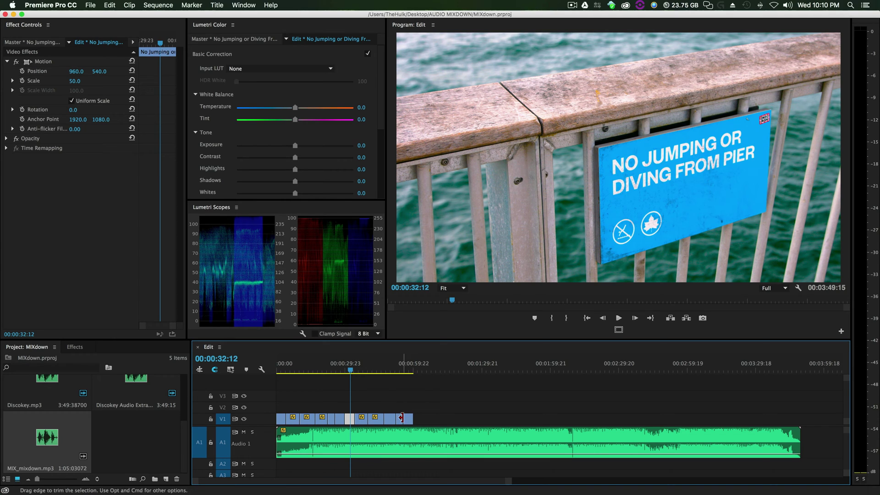
left_click_drag(422, 371, 466, 375)
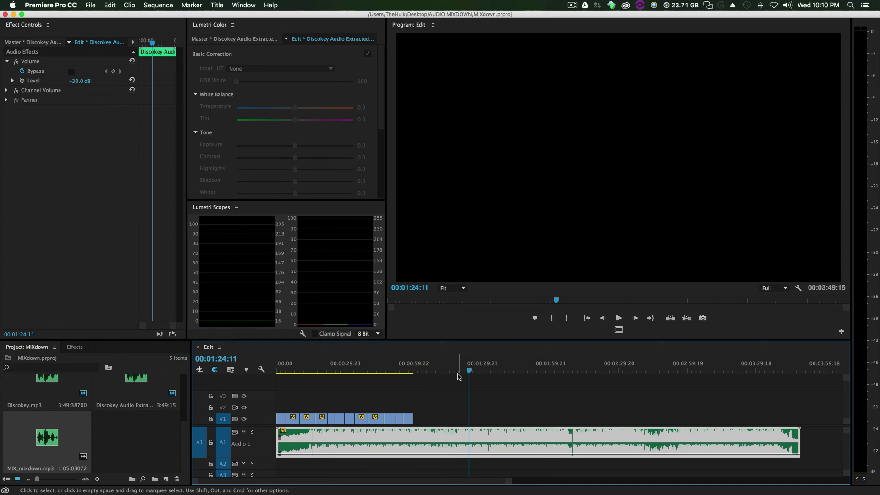
- Send the A1 song clip to Audition with Edit Clip In Adobe Audition
right_click(492, 446)
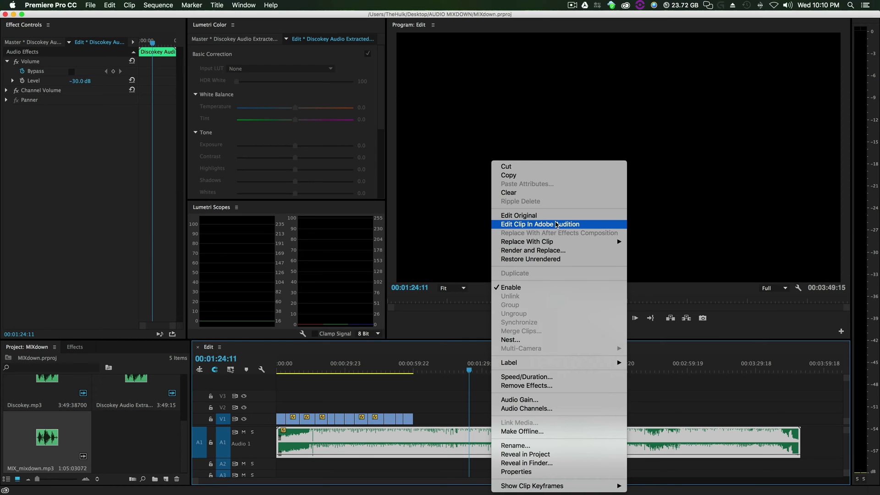
left_click(556, 225)
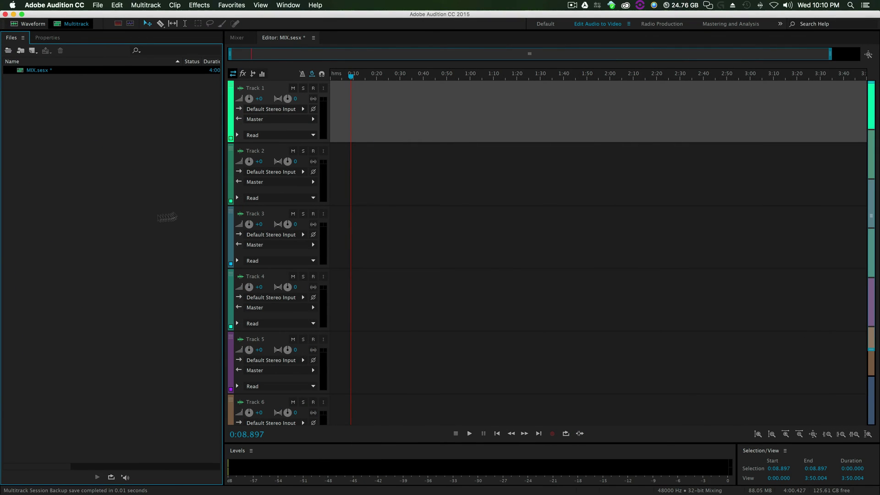
- Apply the Classic workspace from Window > Workspace
left_click(287, 5)
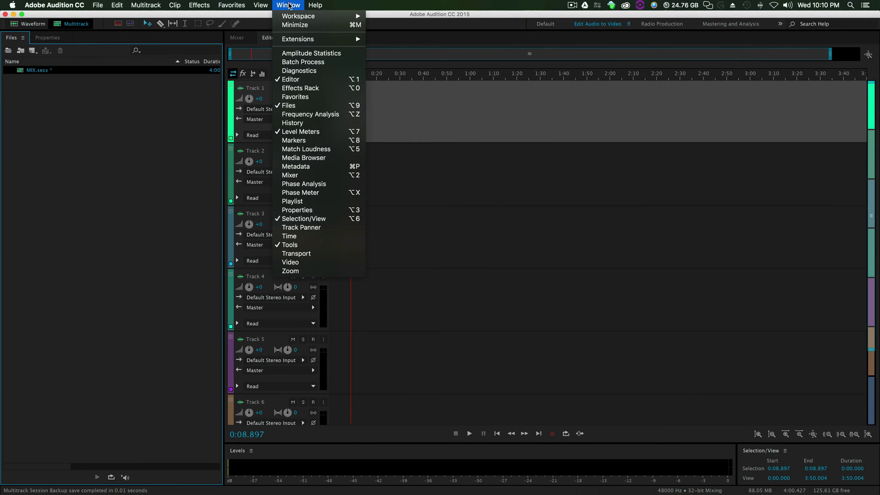
mouse_move(321, 16)
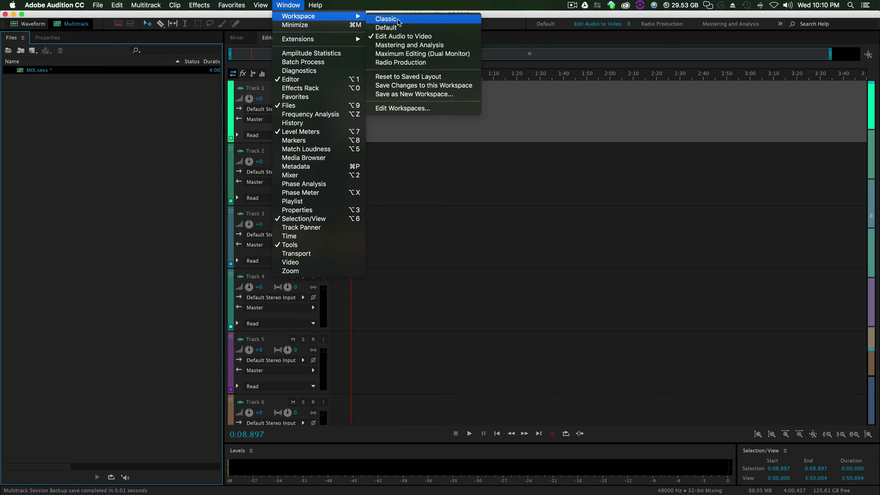
left_click(397, 19)
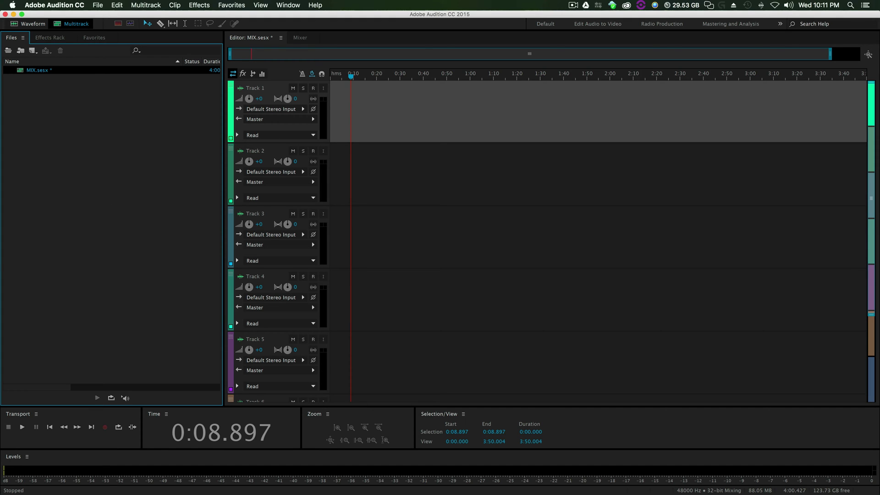
- Import Discokey.mp3 into the Files panel
left_click_drag(615, 431, 127, 127)
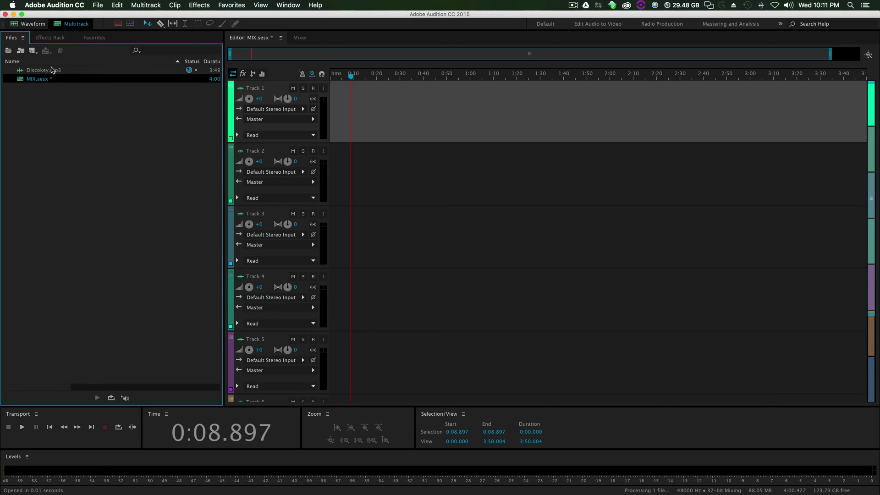
left_click(51, 69)
left_click(109, 107)
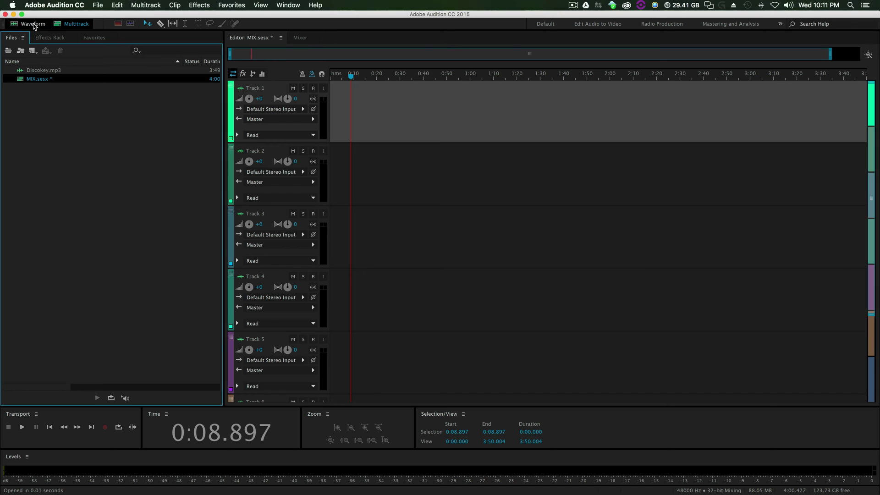
- Preview Discokey.mp3 in Waveform view from about 0:12, then return to Multitrack
left_click(33, 24)
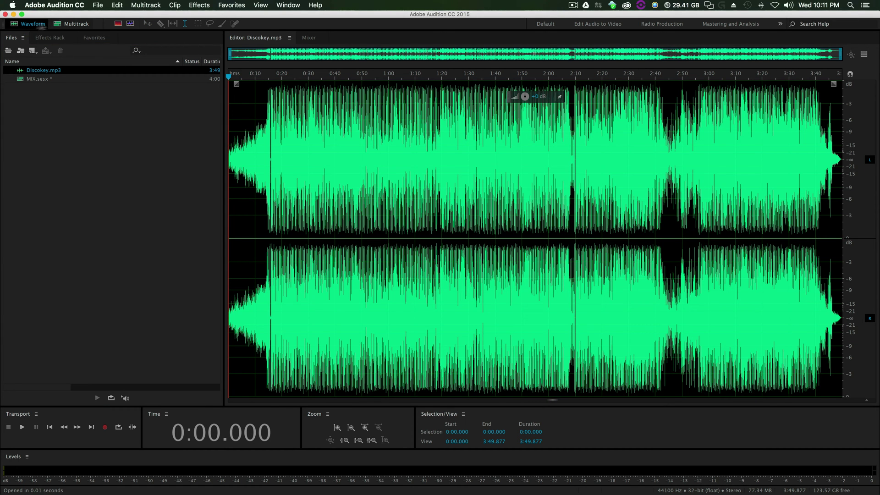
left_click(259, 76)
key("space")
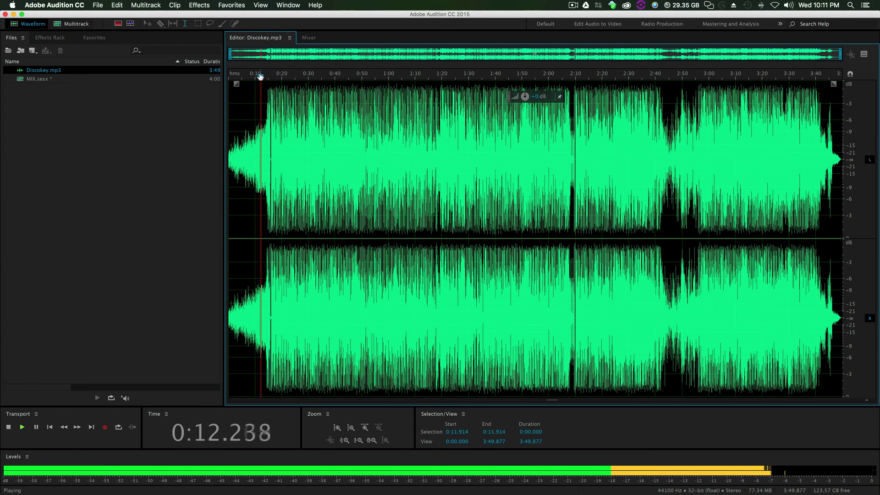
key("space")
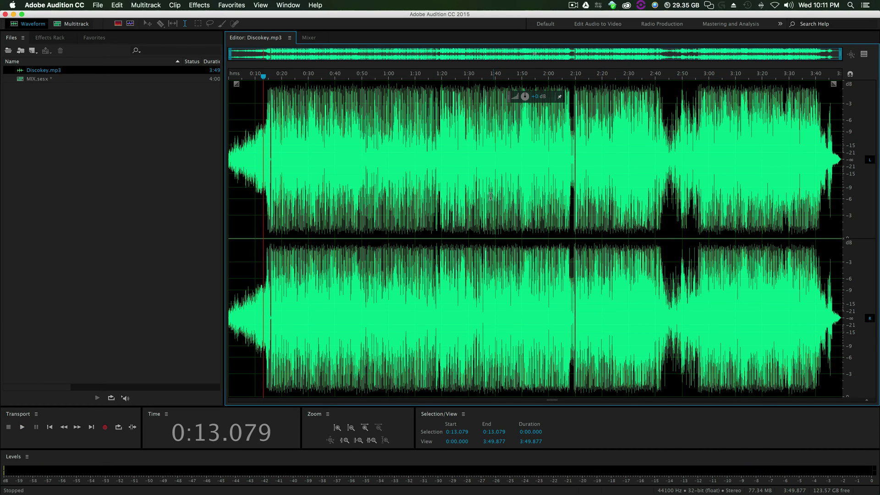
left_click(71, 23)
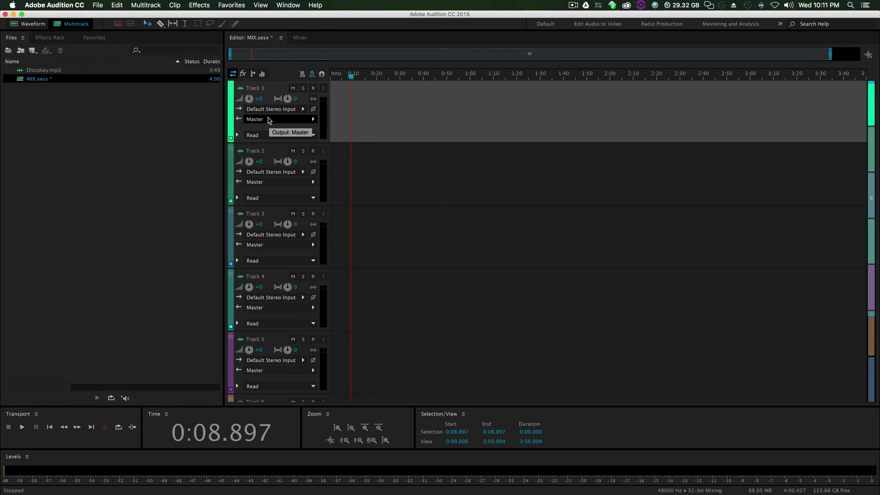
- Place Discokey.mp3 on Track 1, accepting the sample-rate conversion
left_click(44, 70)
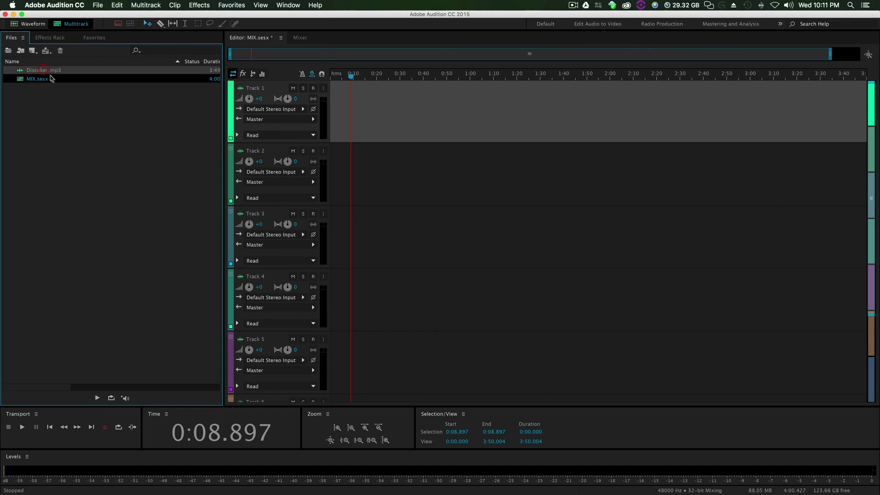
left_click_drag(44, 70, 337, 108)
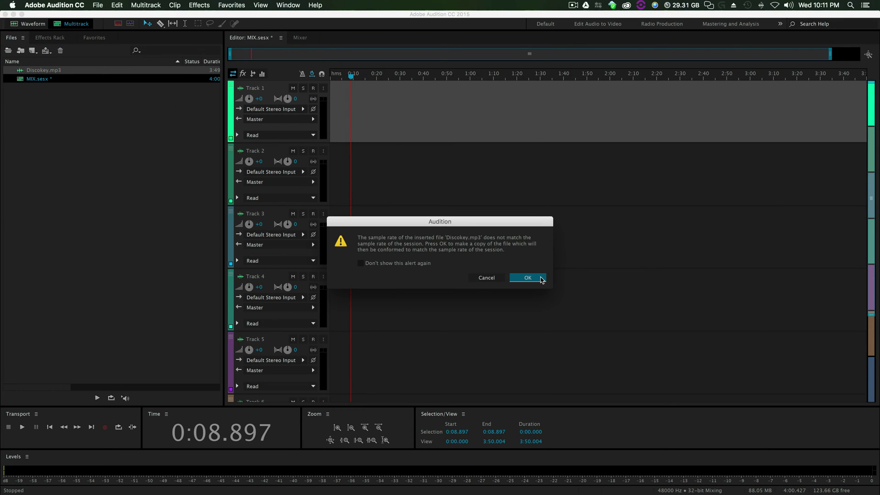
left_click(540, 278)
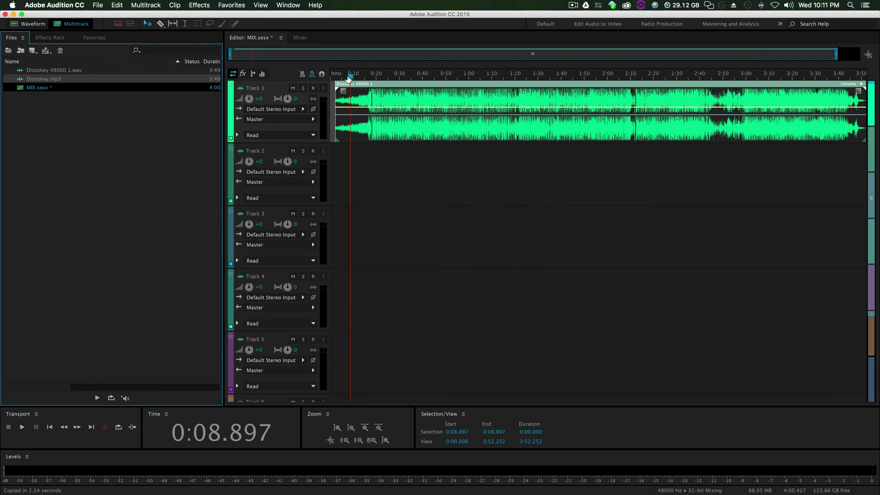
- Align the Discokey clip to start at 0:00 and set the playhead at 1:00
left_click_drag(348, 77, 344, 77)
key("space")
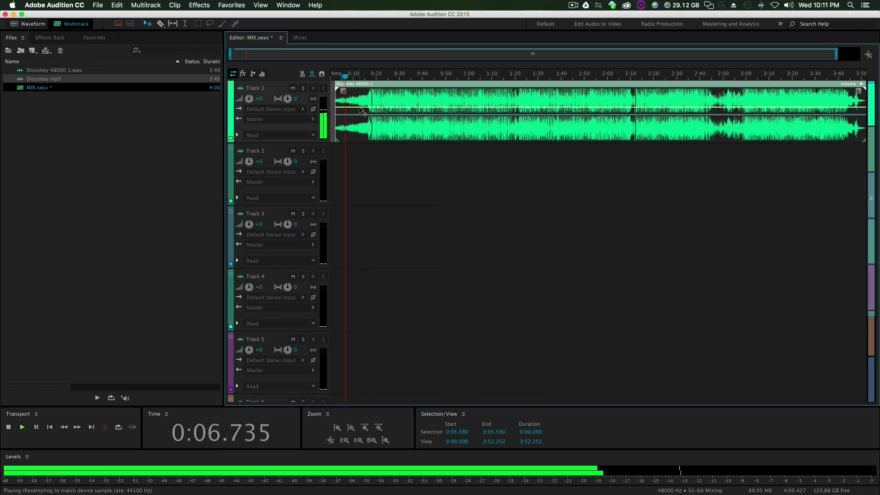
key("space")
left_click_drag(362, 111, 358, 111)
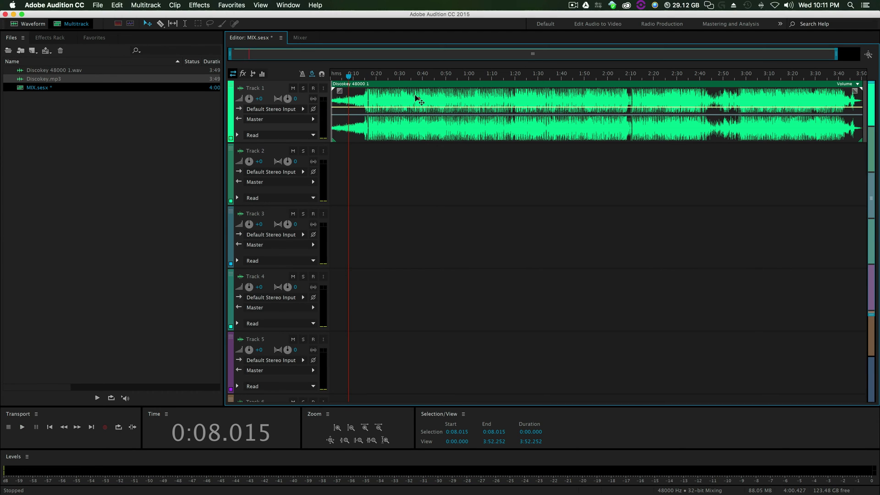
left_click(855, 77)
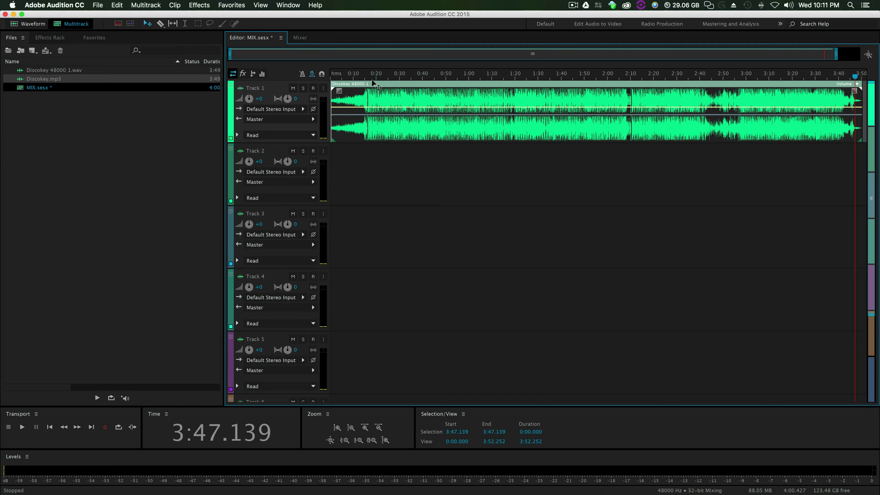
left_click(468, 77)
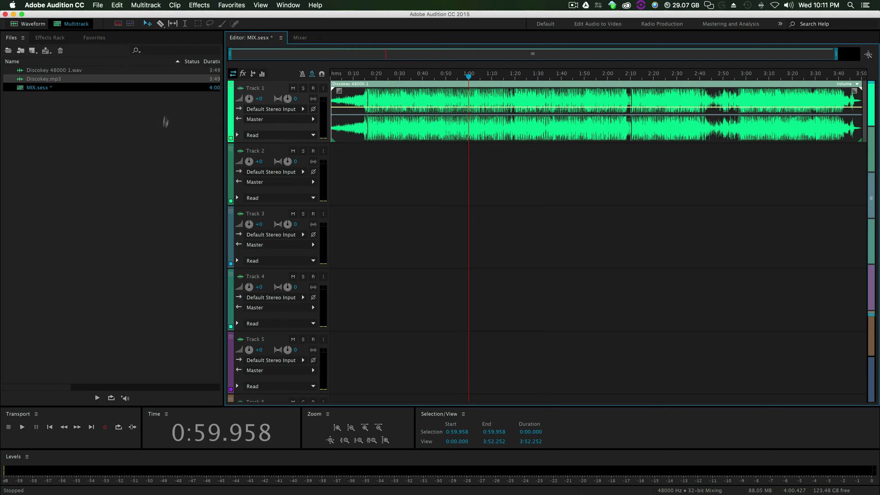
- Open the Properties panel from Window and dock it into the Files panel group
left_click(289, 6)
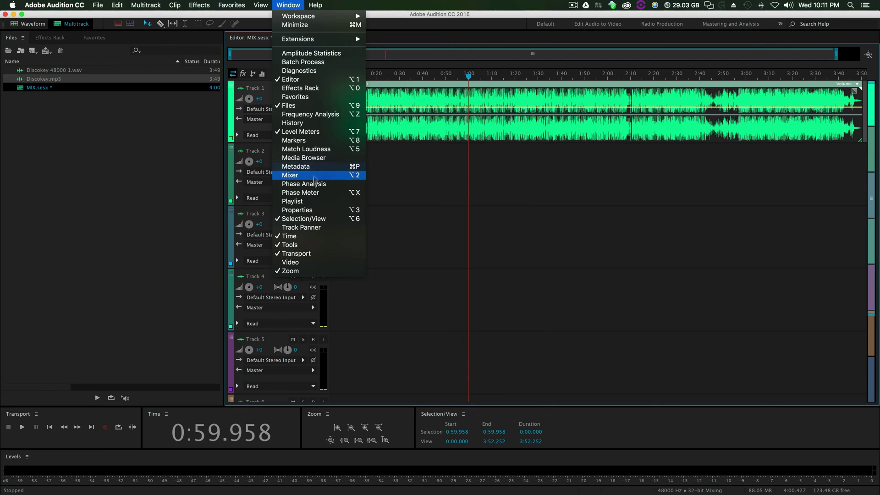
left_click(304, 203)
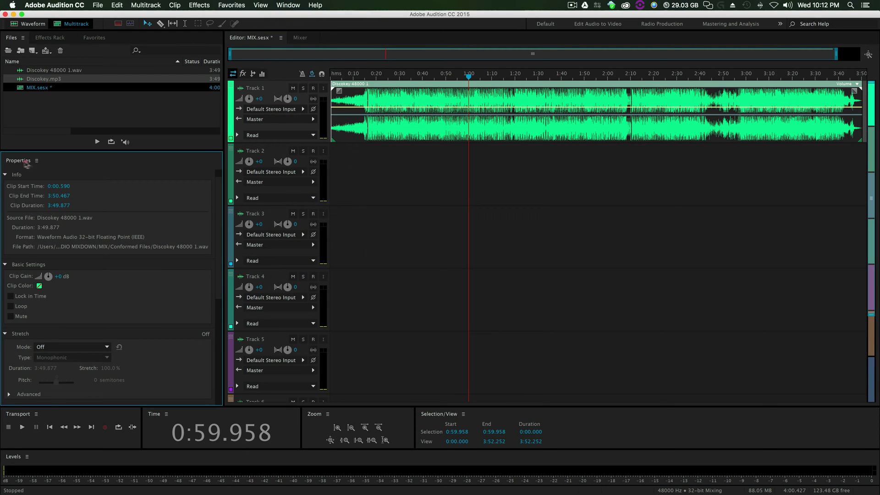
left_click_drag(27, 164, 74, 155)
left_click_drag(20, 166, 97, 39)
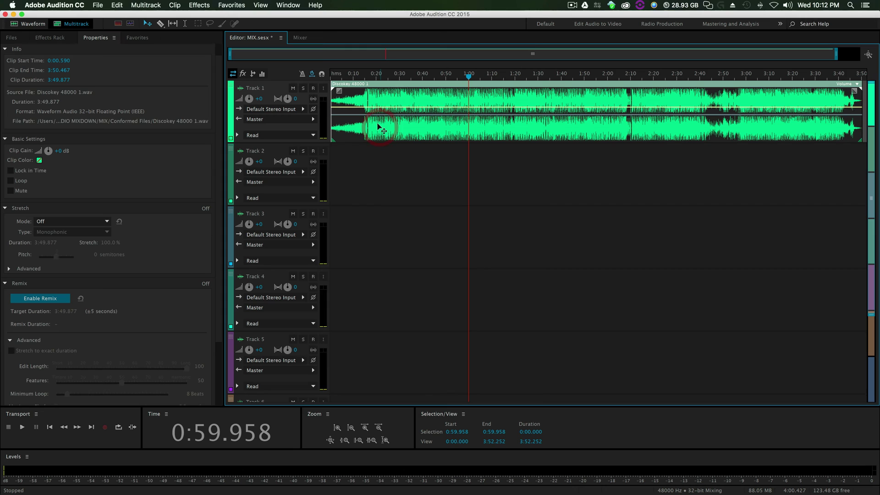
- Select the Discokey clip on Track 1 and enable Remix in its Properties
left_click(382, 174)
left_click(372, 131)
left_click(44, 299)
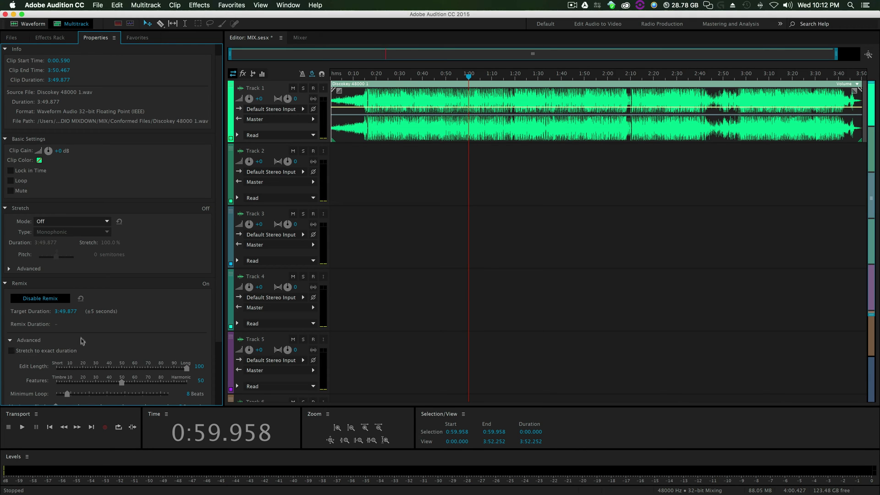
scroll(215, 225, "down", 5)
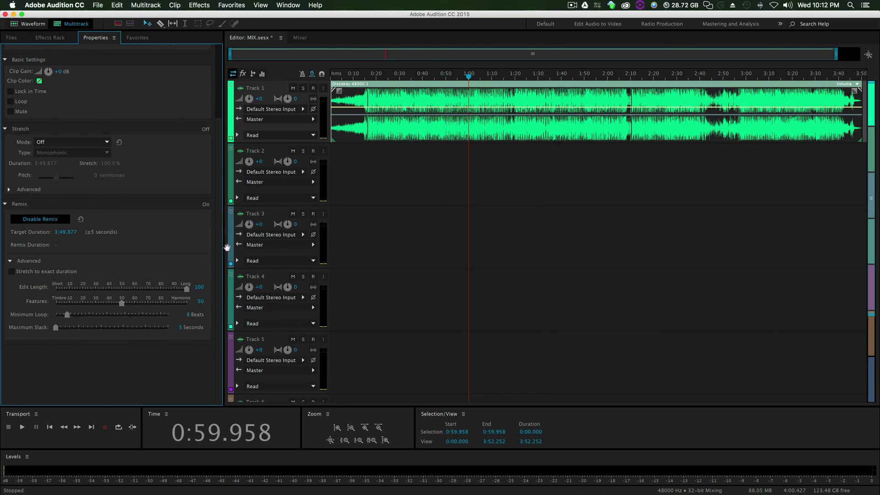
scroll(219, 207, "up", 3)
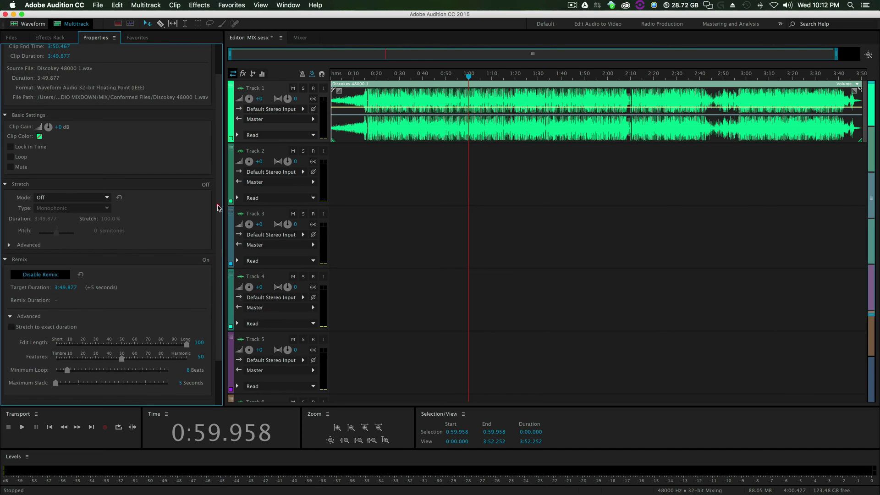
scroll(219, 208, "down", 1)
scroll(218, 209, "down", 2)
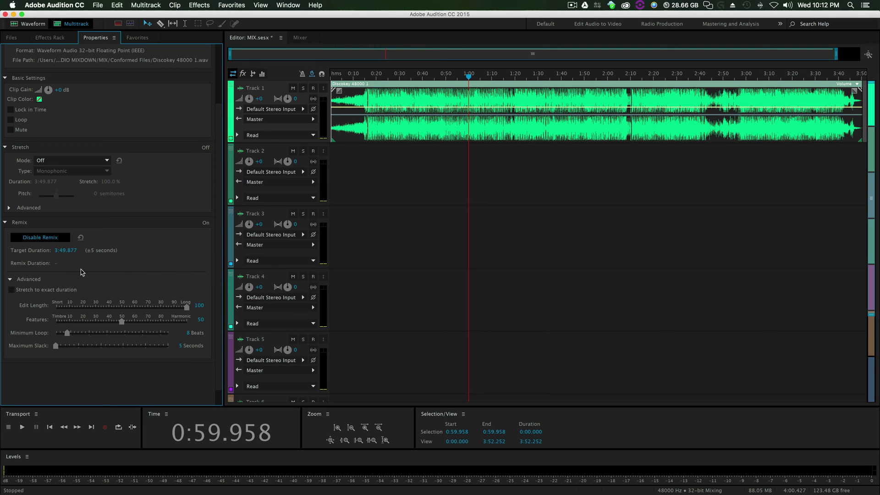
- Set Target Duration to 1:00.00, lower Track 1 volume to -27, and preview the remix
left_click(59, 250)
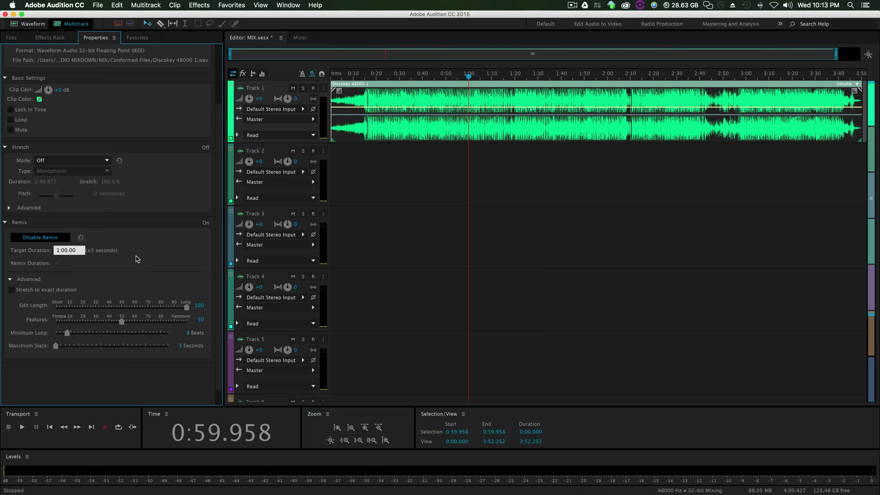
left_click(414, 194)
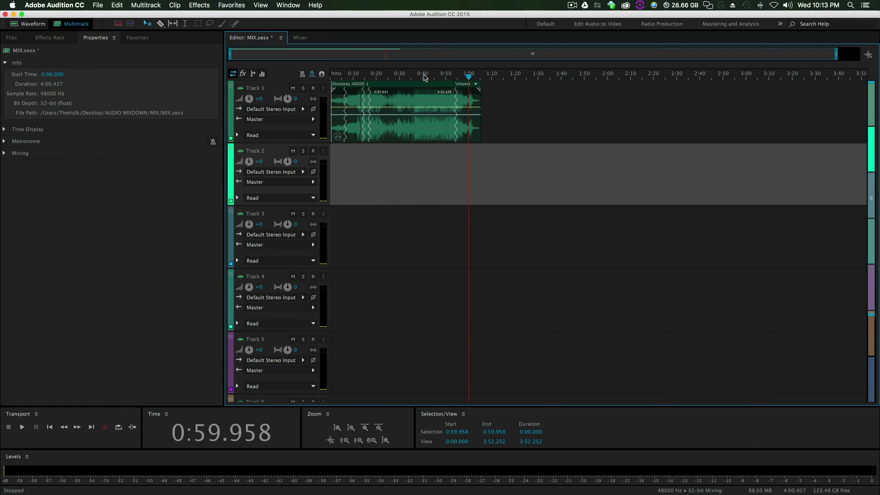
left_click_drag(469, 77, 325, 73)
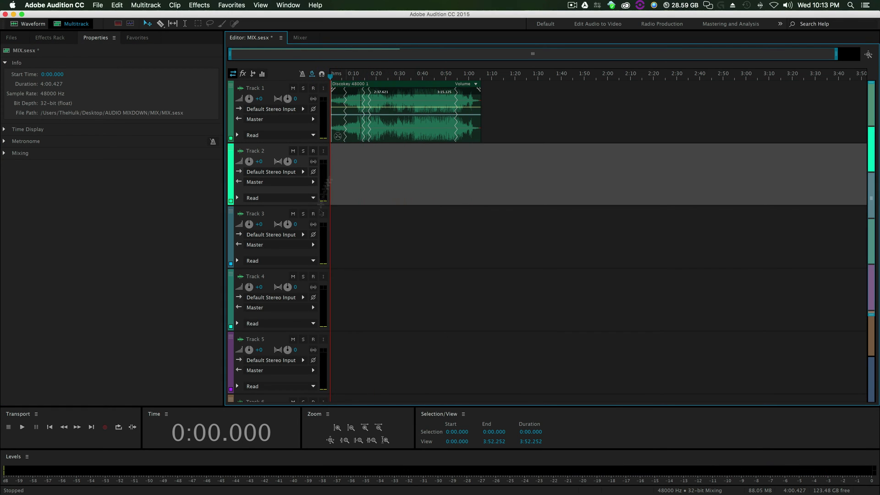
left_click_drag(256, 98, 223, 107)
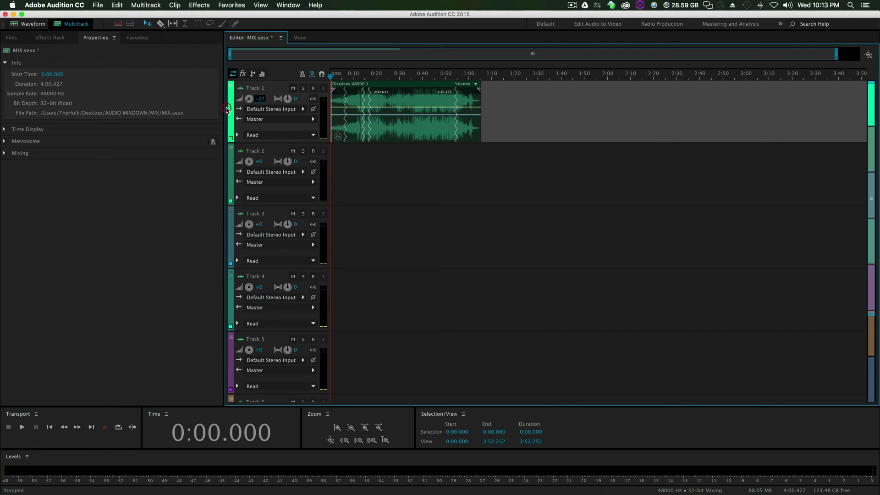
key("space")
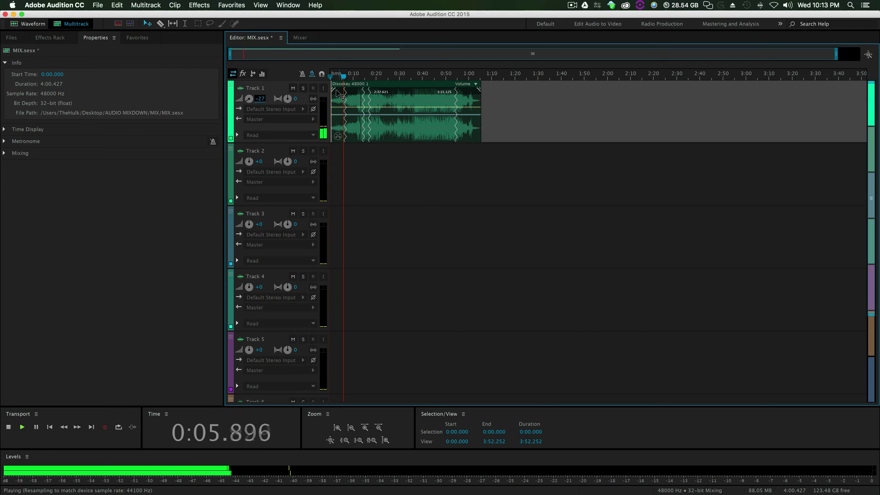
key("space")
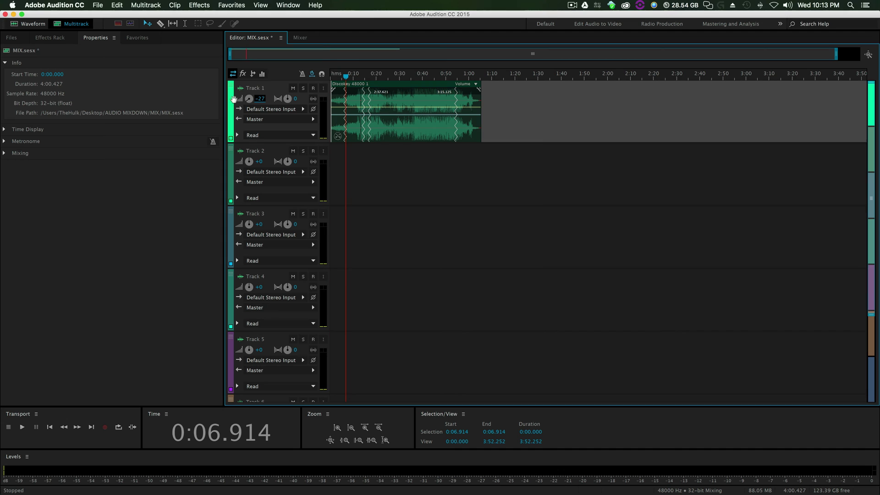
left_click_drag(459, 77, 455, 76)
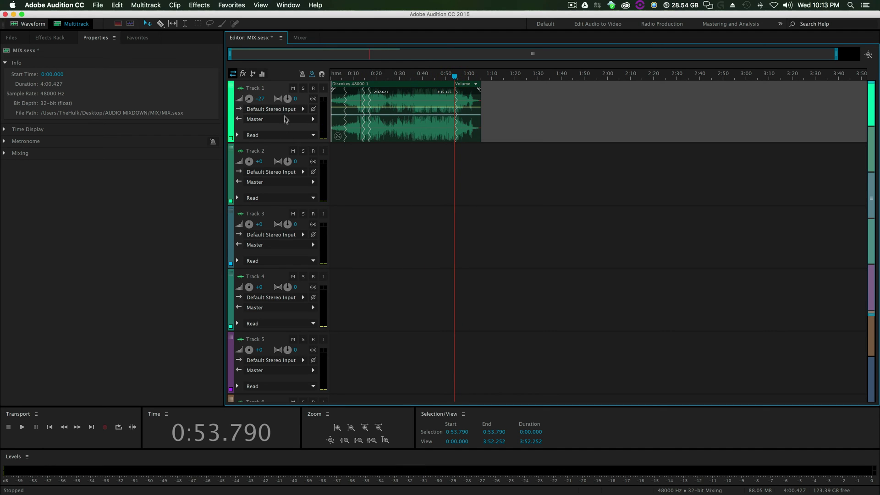
- Undo the one-minute remix and set the Target Duration to 8:49.877 instead
key("super+z")
left_click(376, 125)
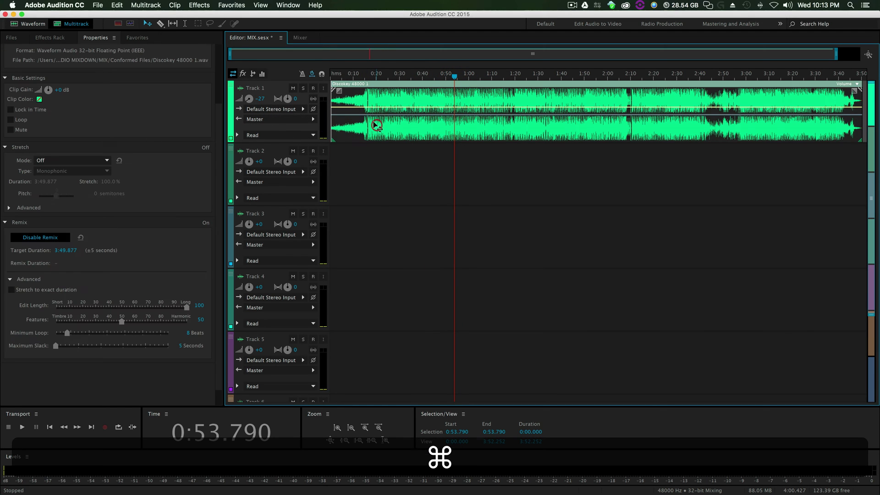
left_click(56, 252)
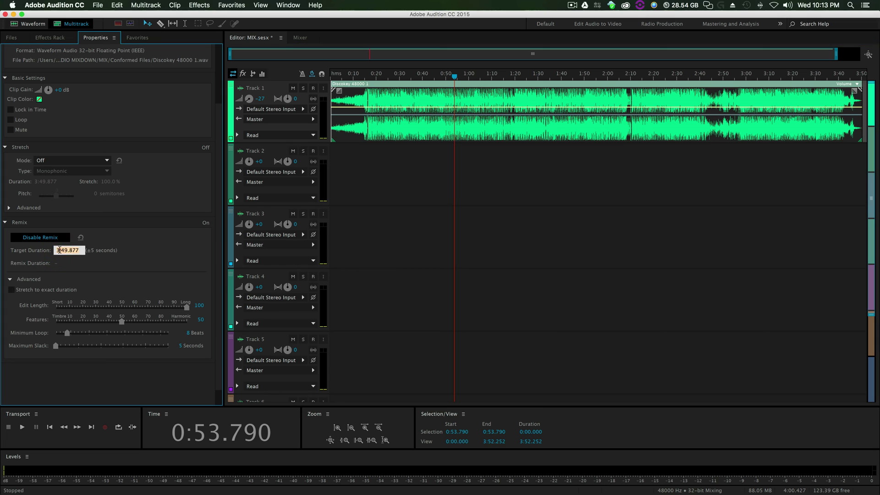
type("8")
left_click(500, 161)
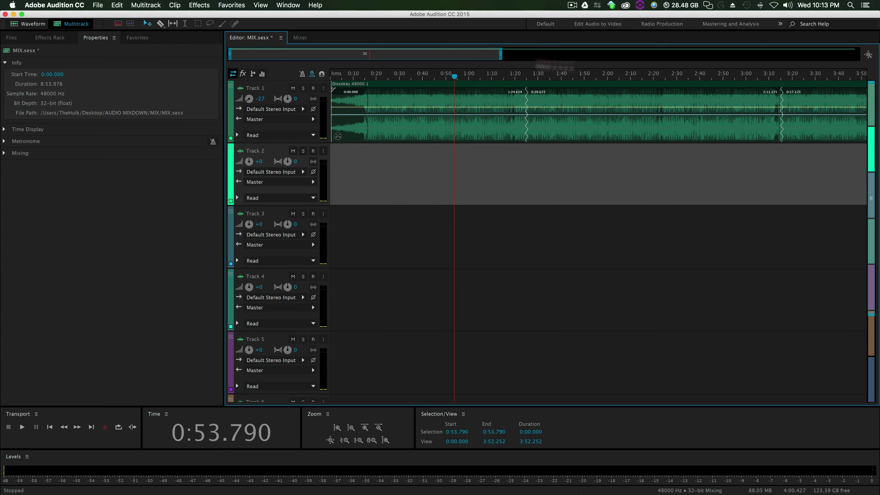
- Zoom out to the whole session and preview the long remix around 3:44 and 5:13
key("backslash")
left_click(843, 76)
key("space")
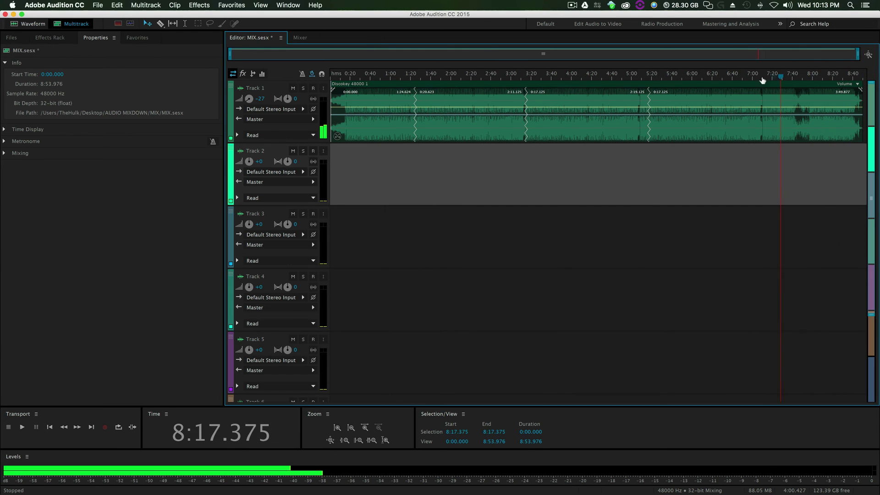
left_click(555, 81)
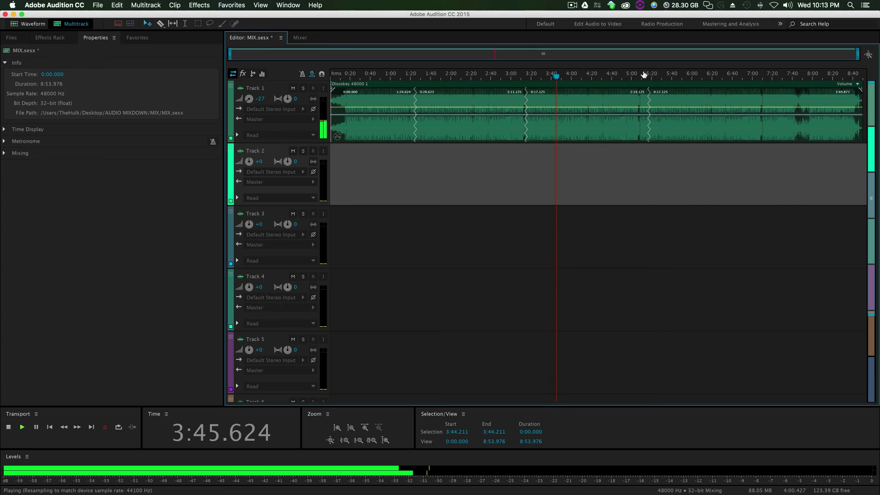
left_click(646, 77)
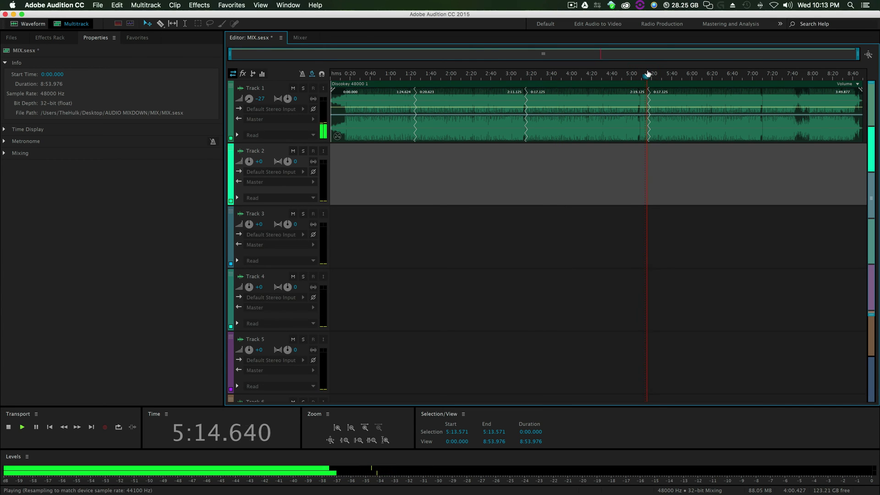
left_click(648, 76)
key("space")
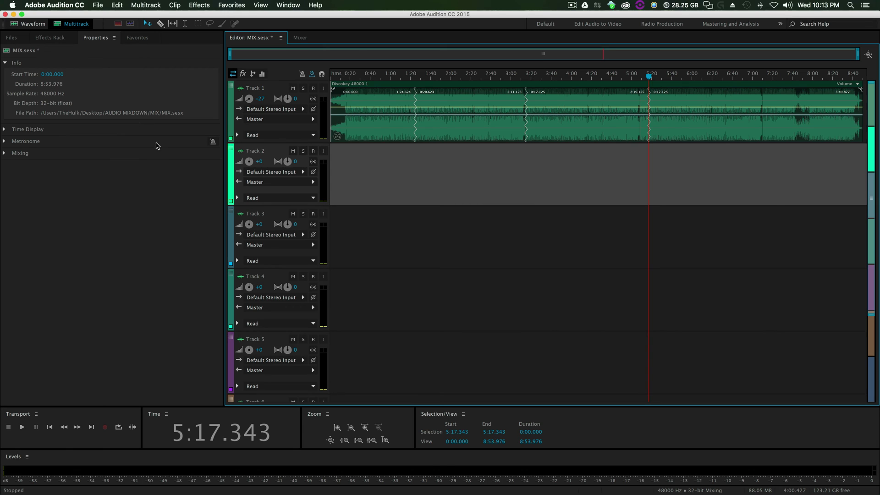
- Undo the long remix and set the clip's Target Duration back to about one minute
key("super+z")
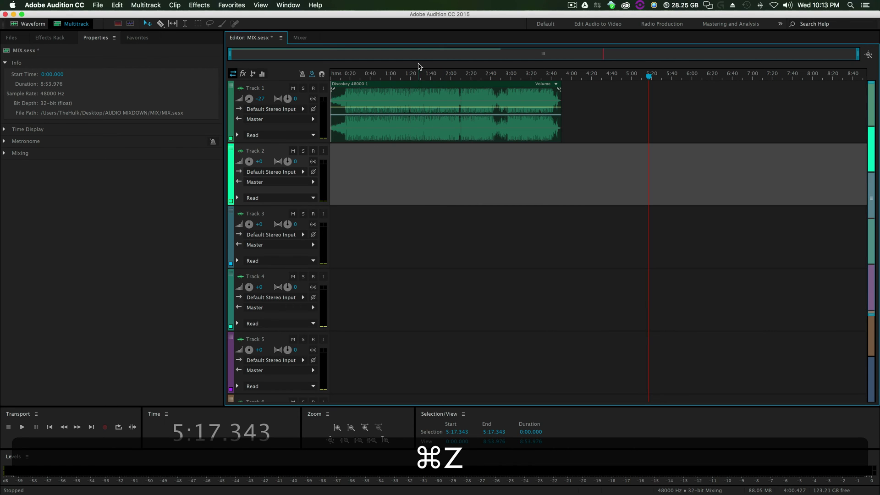
left_click(424, 73)
left_click(413, 92)
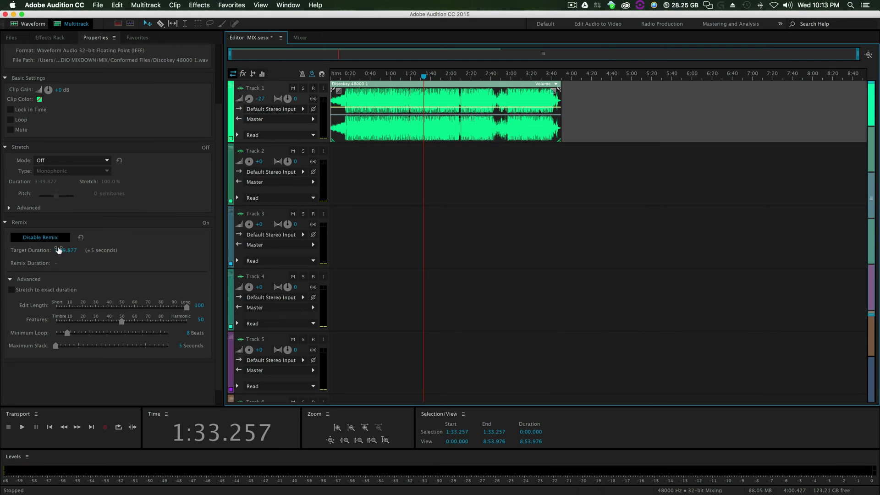
left_click(67, 250)
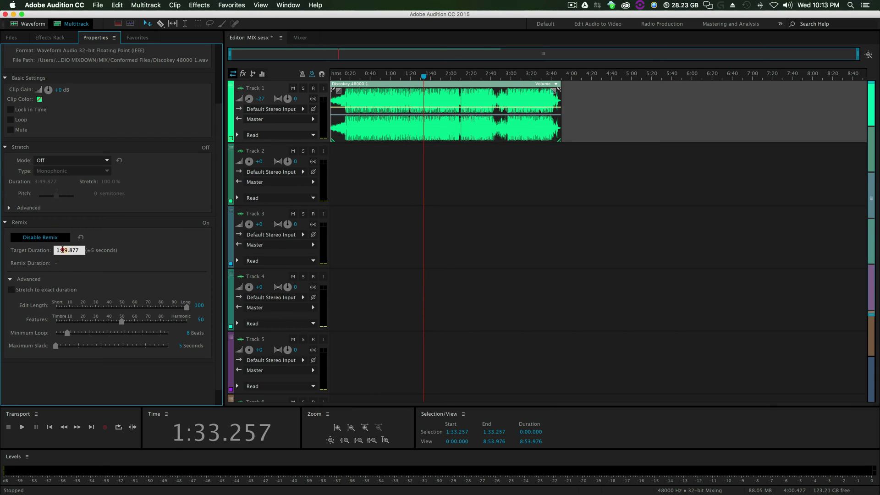
type("00")
double_click(69, 251)
type("000")
- Preview the mix from 0:16 and set Track 1's volume to 0 dB
left_click(469, 178)
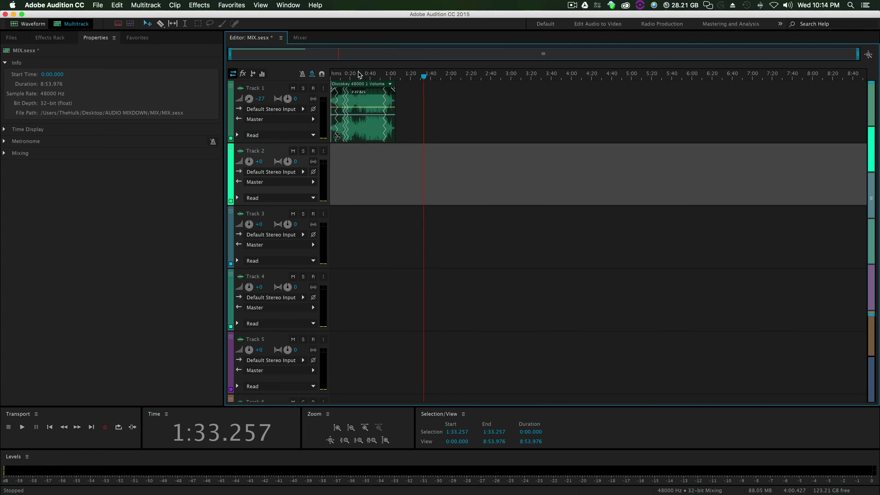
left_click_drag(363, 75, 347, 73)
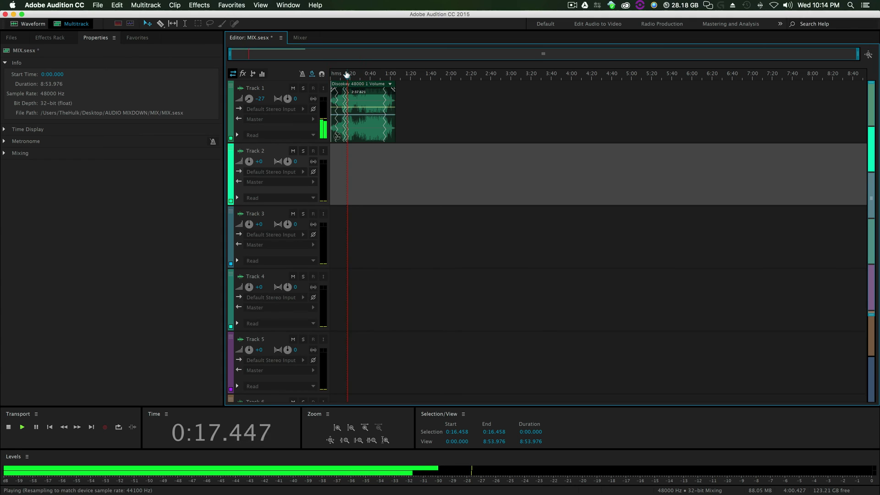
key("space")
left_click(260, 97)
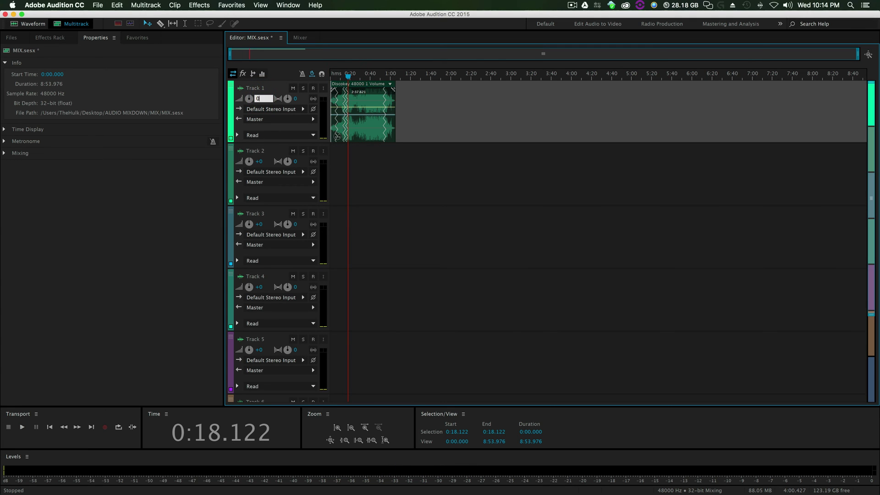
left_click(510, 114)
- Export the entire session mixdown as MYMIX.mp3 (MP3, 192 Kbps CBR) into the AUDIO MIXDOWN folder
left_click(97, 5)
mouse_move(135, 170)
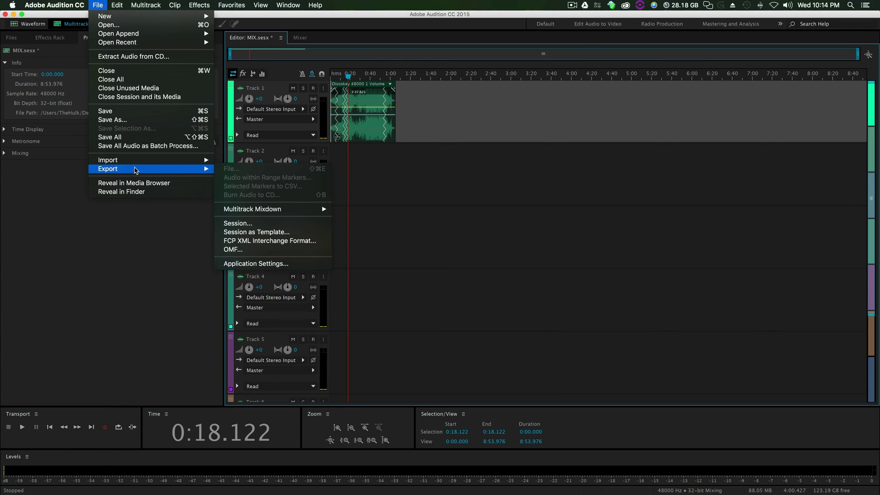
mouse_move(262, 207)
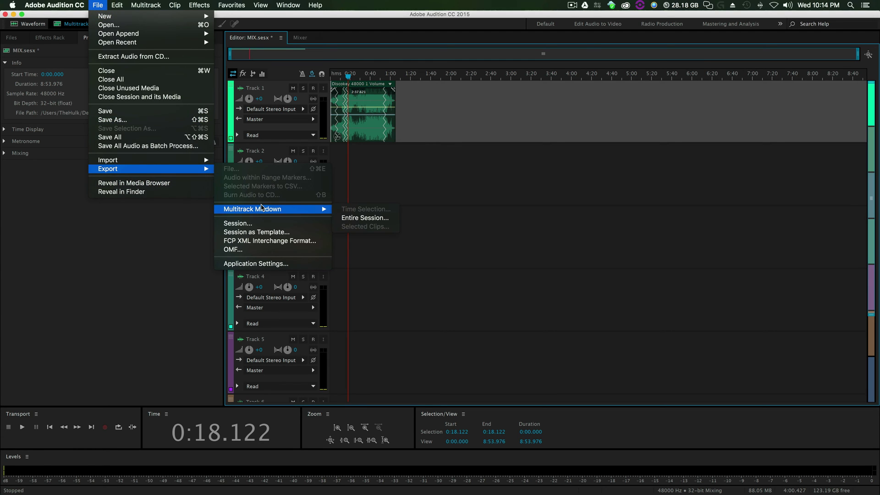
left_click(365, 218)
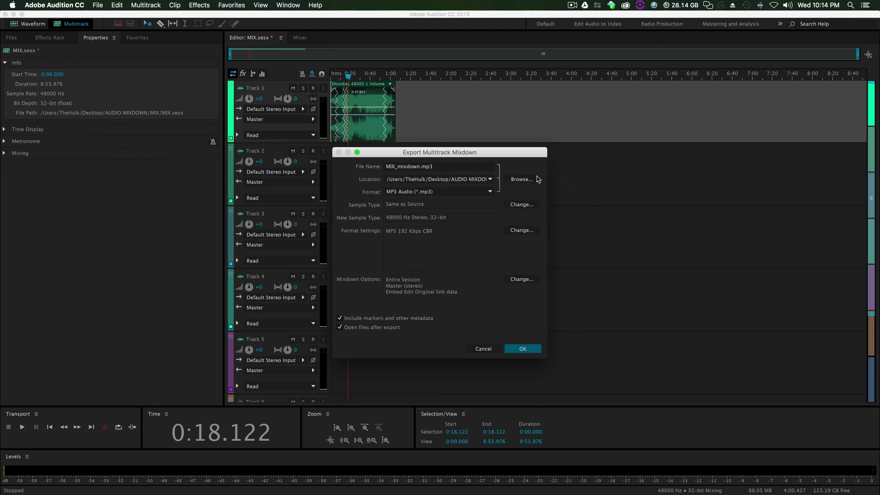
left_click(525, 179)
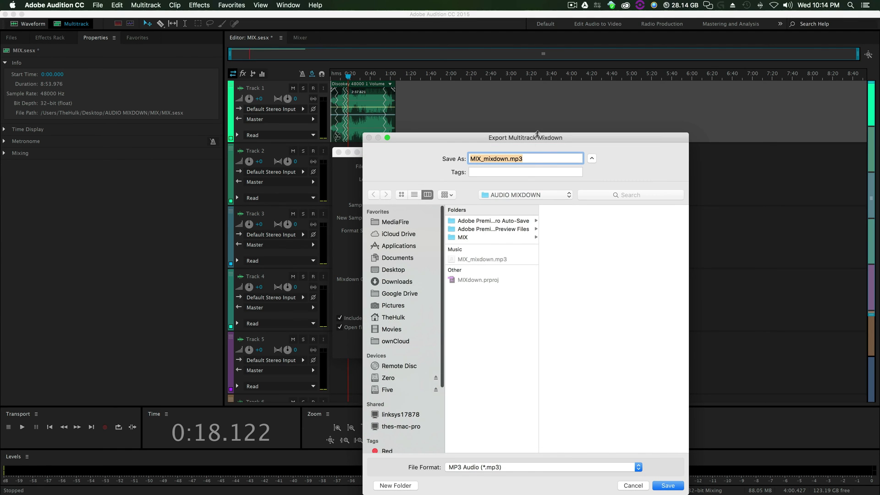
type("MYMIX")
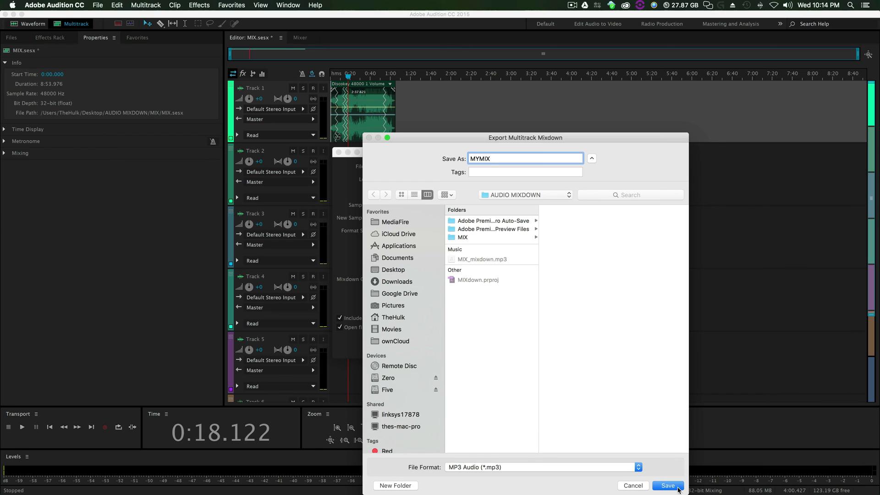
left_click(482, 467)
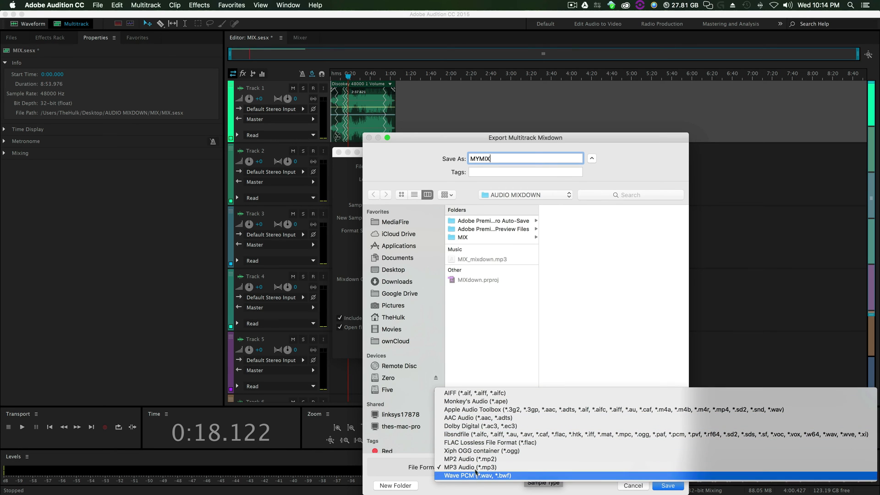
left_click(472, 467)
left_click(678, 488)
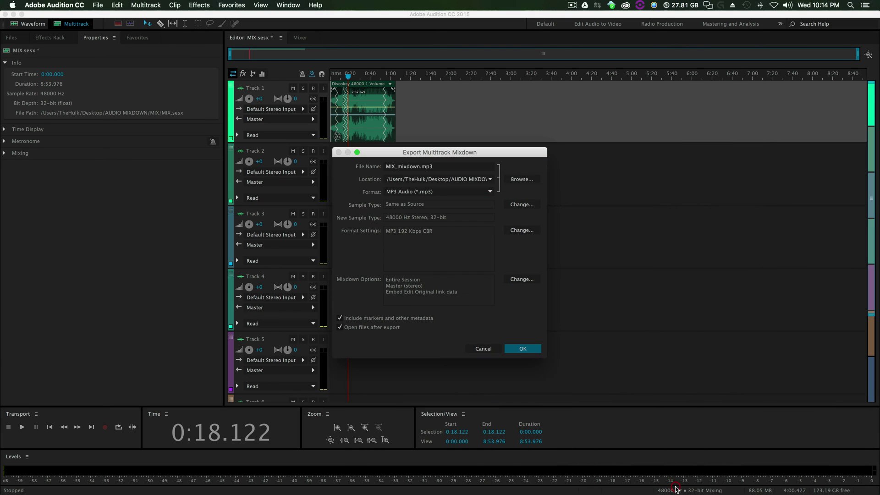
left_click(526, 349)
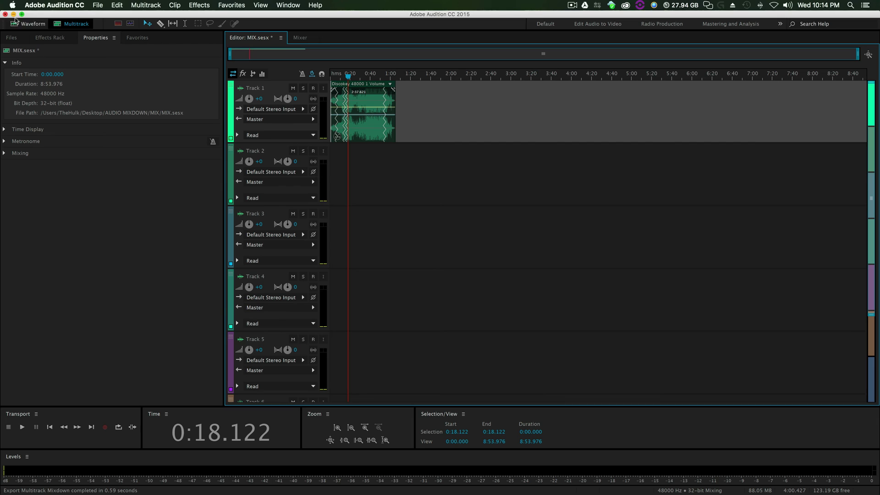
- Switch to Premiere Pro and delete the old MIX_mixdown.mp3 from the Project panel
left_click(14, 15)
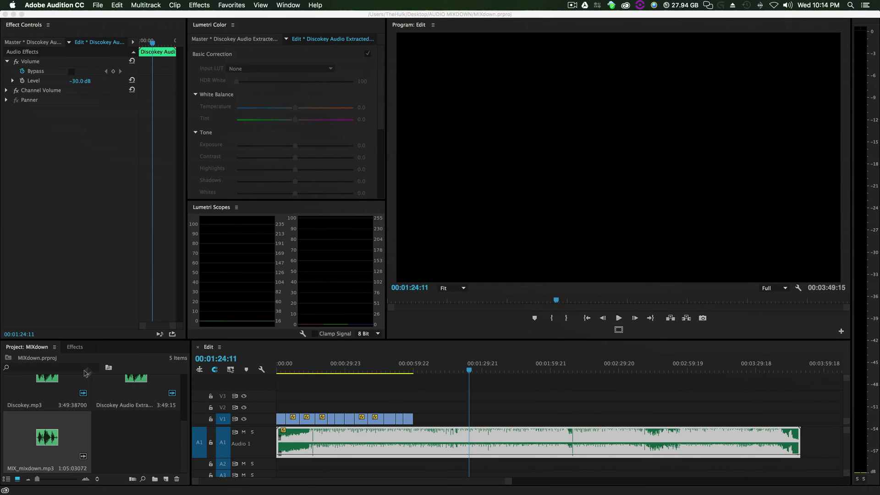
left_click(129, 445)
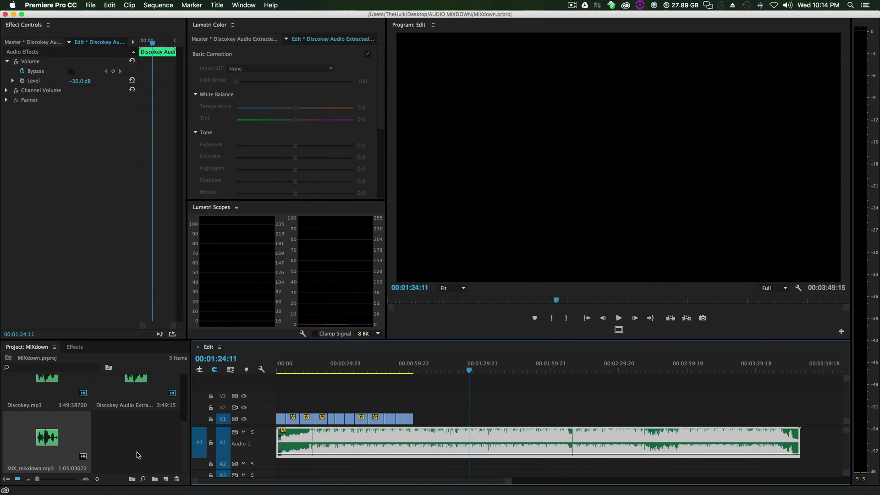
left_click(137, 454)
left_click(72, 446)
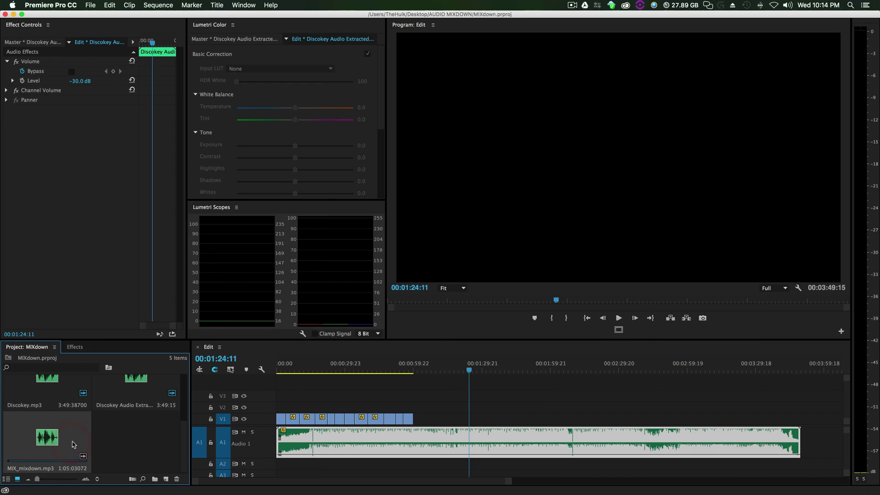
key("Delete")
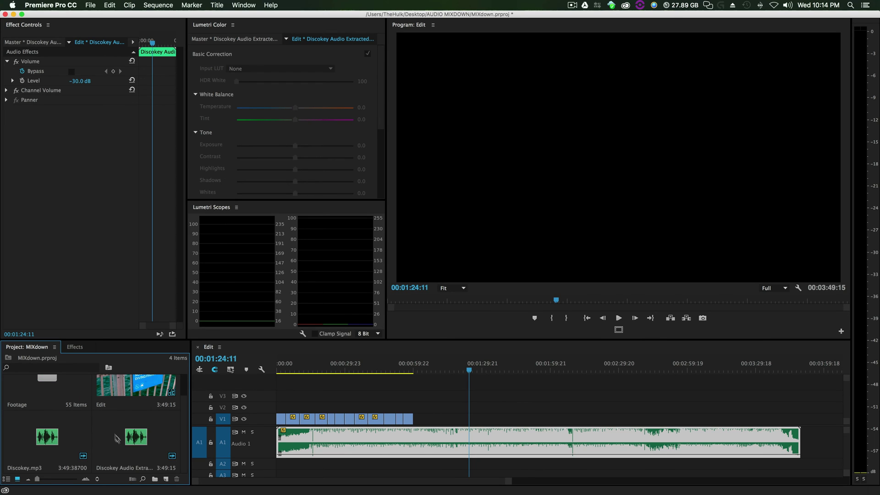
left_click(128, 444)
key("Delete")
left_click(530, 271)
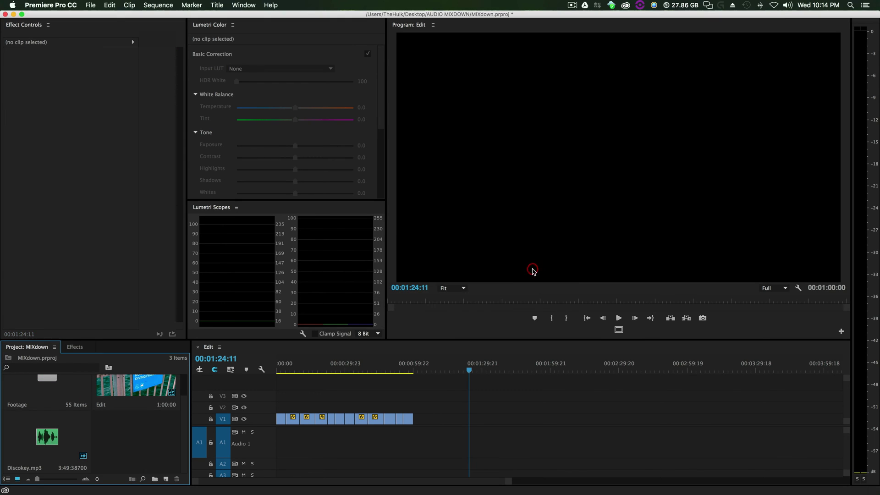
- Restore the audio clip removed from A1 and import MYMIX.mp3 into the project
key("super+z")
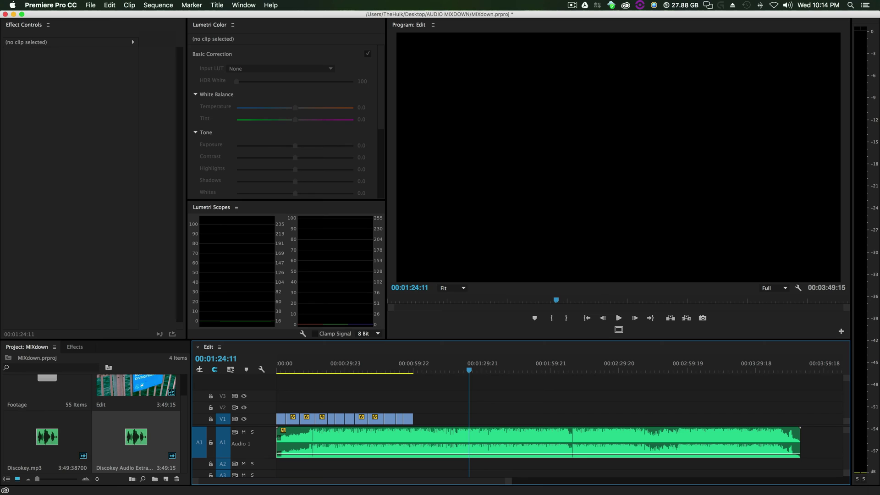
key("super+m")
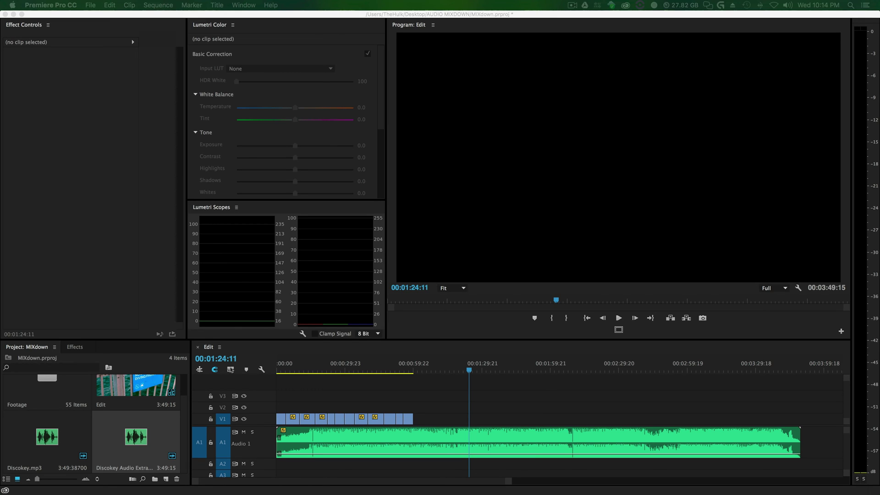
left_click_drag(99, 418, 96, 420)
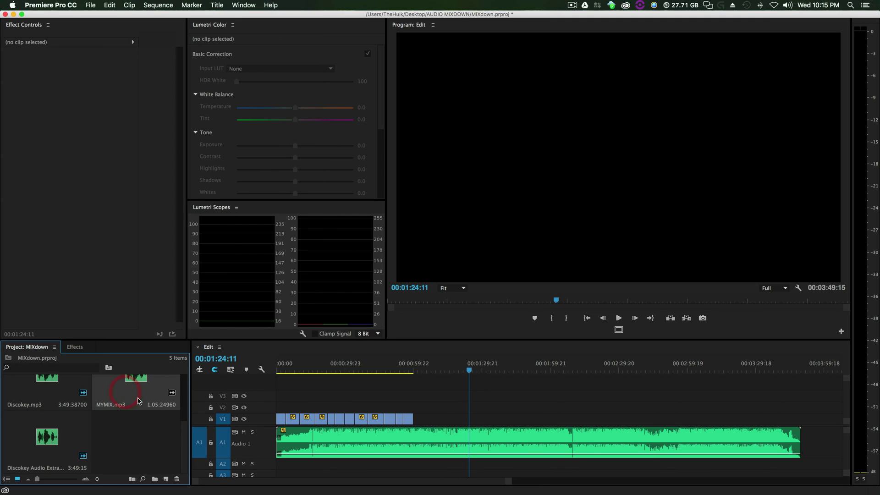
- Replace the long old audio clip on A1 with MYMIX.mp3, ending with the video
left_click_drag(129, 394, 427, 464)
left_click(427, 434)
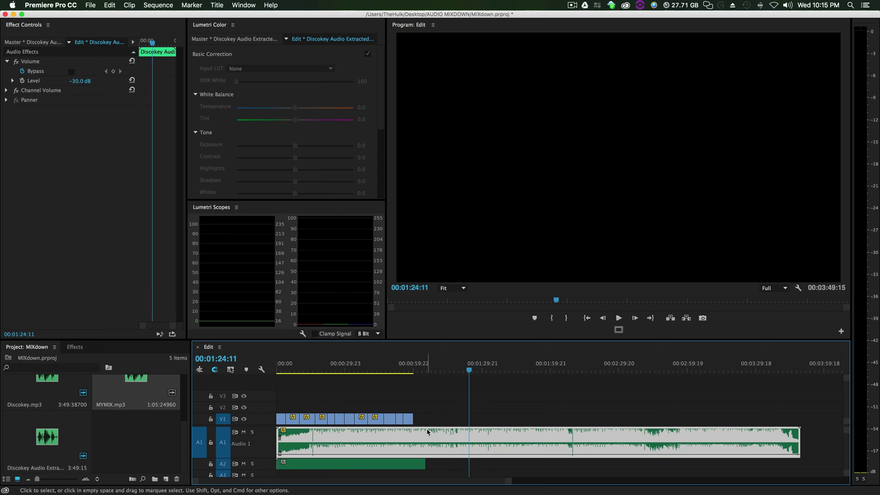
key("Delete")
left_click(416, 367)
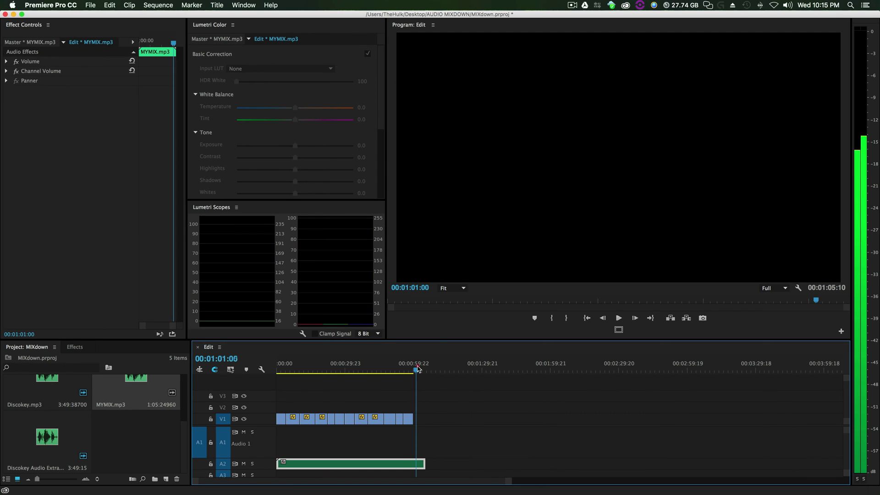
left_click_drag(305, 467, 304, 442)
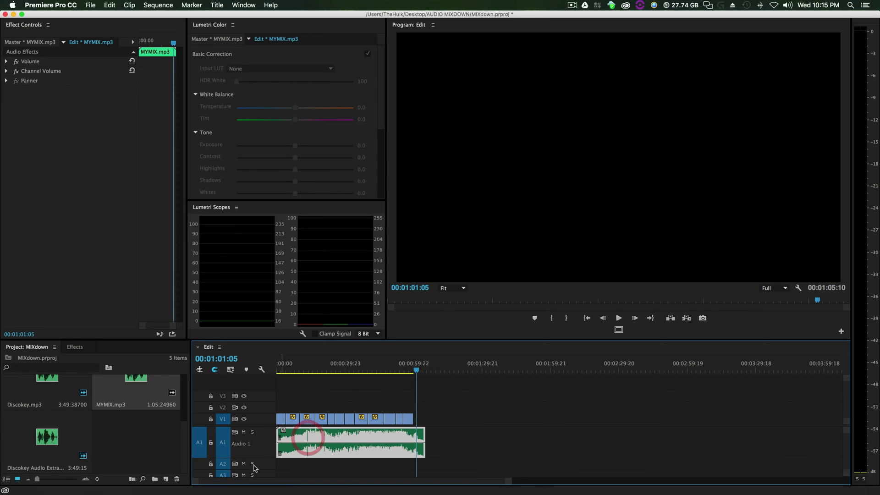
- Lower the MYMIX volume on A1 to about -31 dB and play from around 24 seconds
left_click_drag(254, 459, 255, 468)
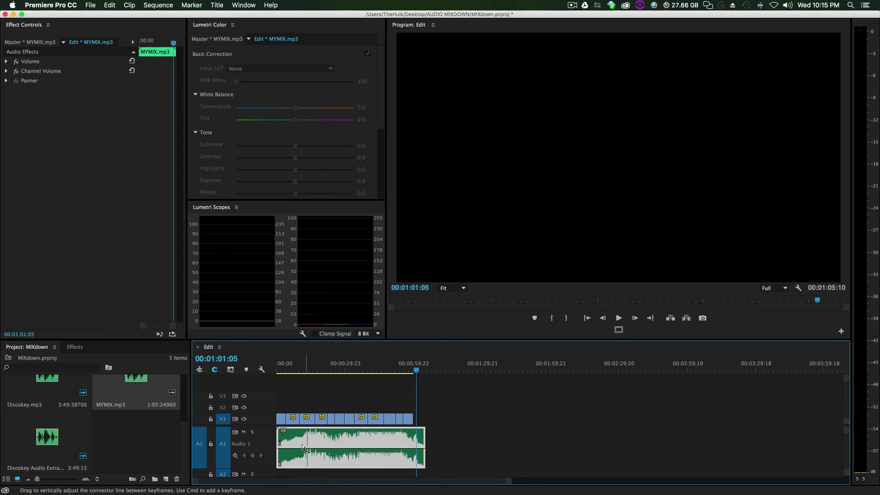
left_click_drag(304, 449, 305, 466)
left_click(329, 369)
key("space")
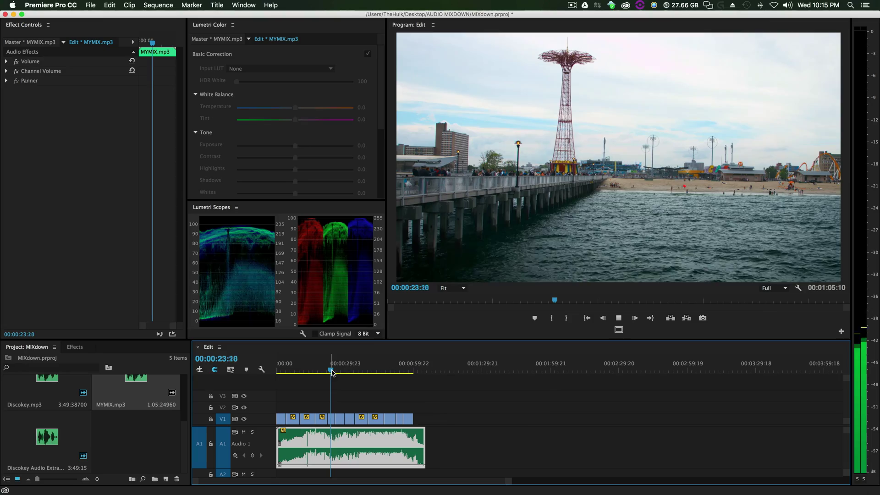
left_click_drag(508, 481, 435, 488)
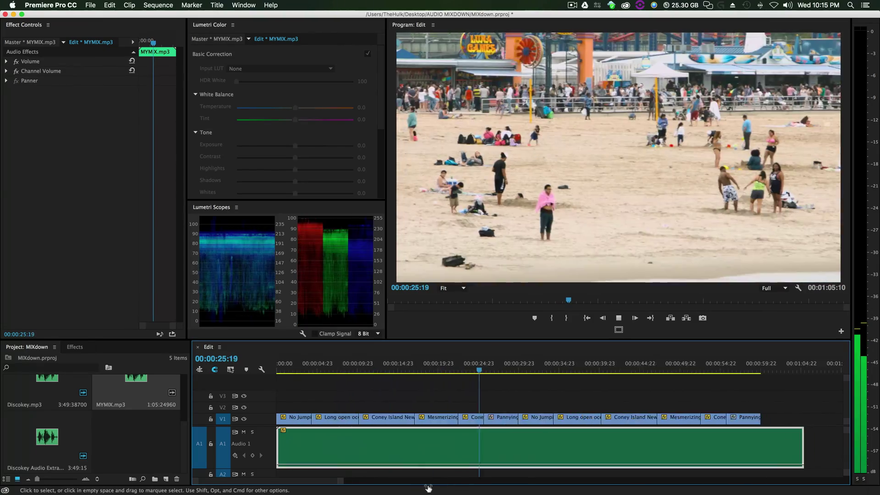